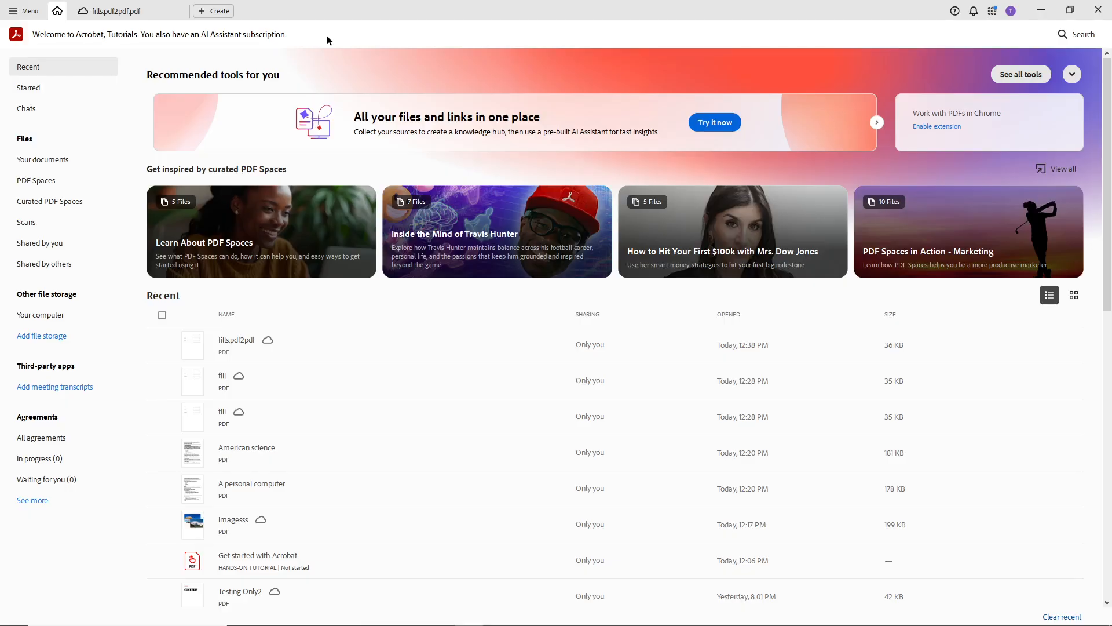
- Open the recent file fills.pdf2pdf and start the Prepare a form tool on it
{"action": "scroll", "coordinate": [343, 328], "scroll_direction": "down", "scroll_amount": 2}
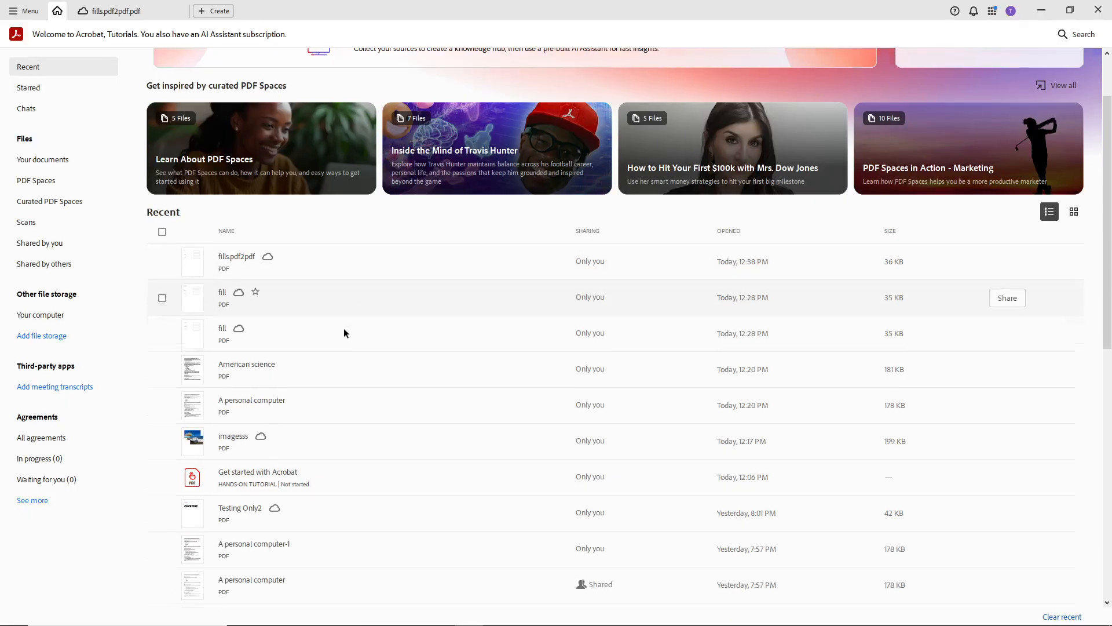
{"action": "left_click", "coordinate": [238, 258]}
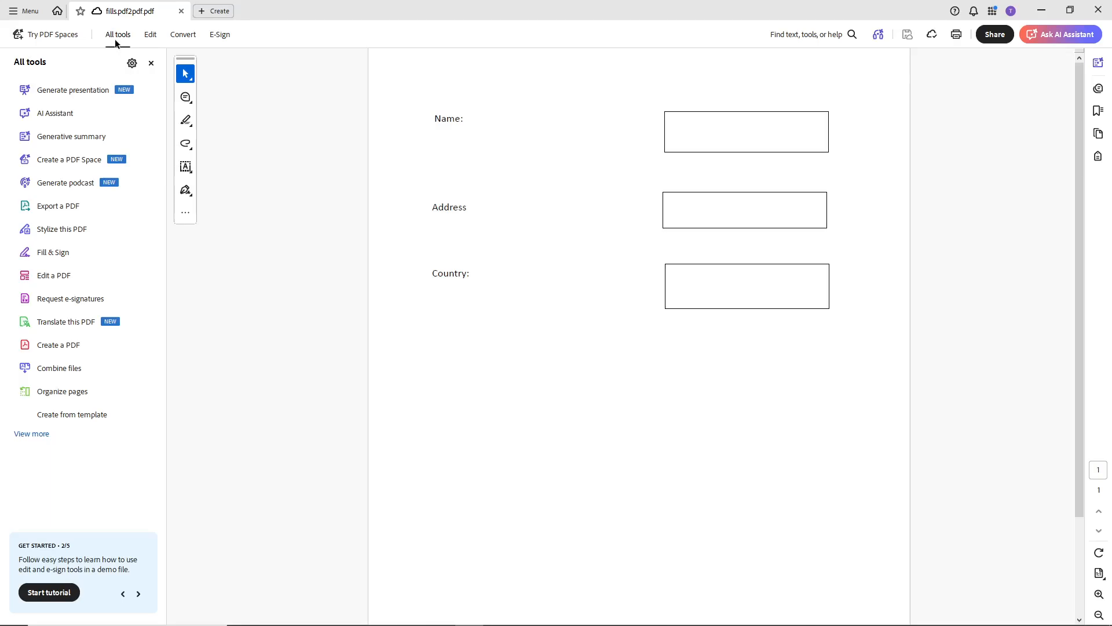
{"action": "left_click", "coordinate": [27, 437]}
{"action": "scroll", "coordinate": [96, 384], "scroll_direction": "down", "scroll_amount": 3}
{"action": "scroll", "coordinate": [105, 380], "scroll_direction": "down", "scroll_amount": 2}
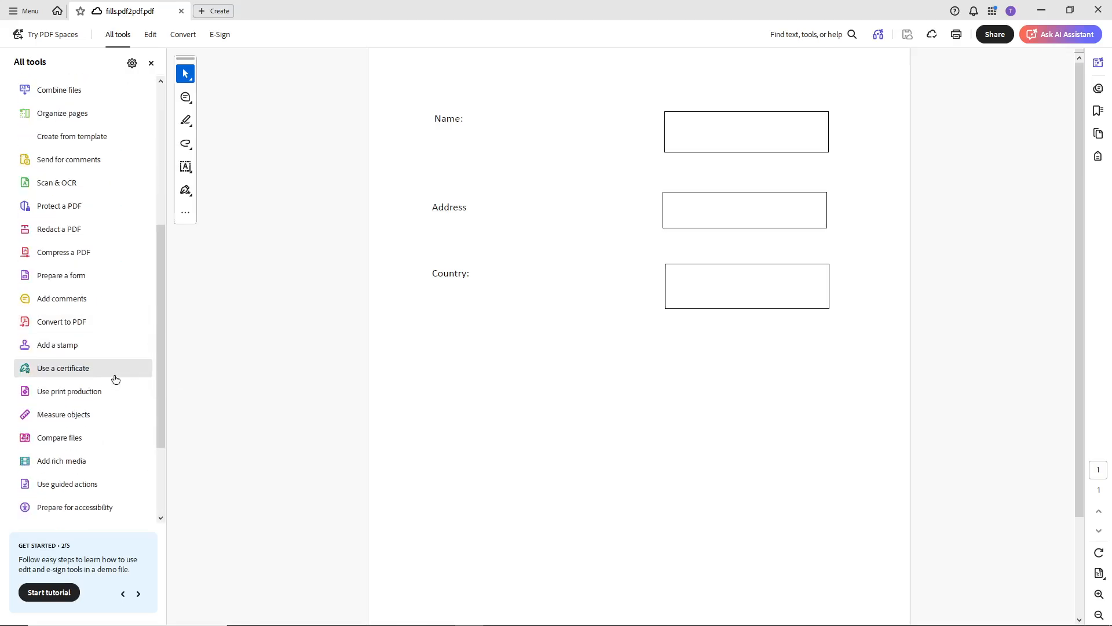
{"action": "left_click", "coordinate": [61, 282]}
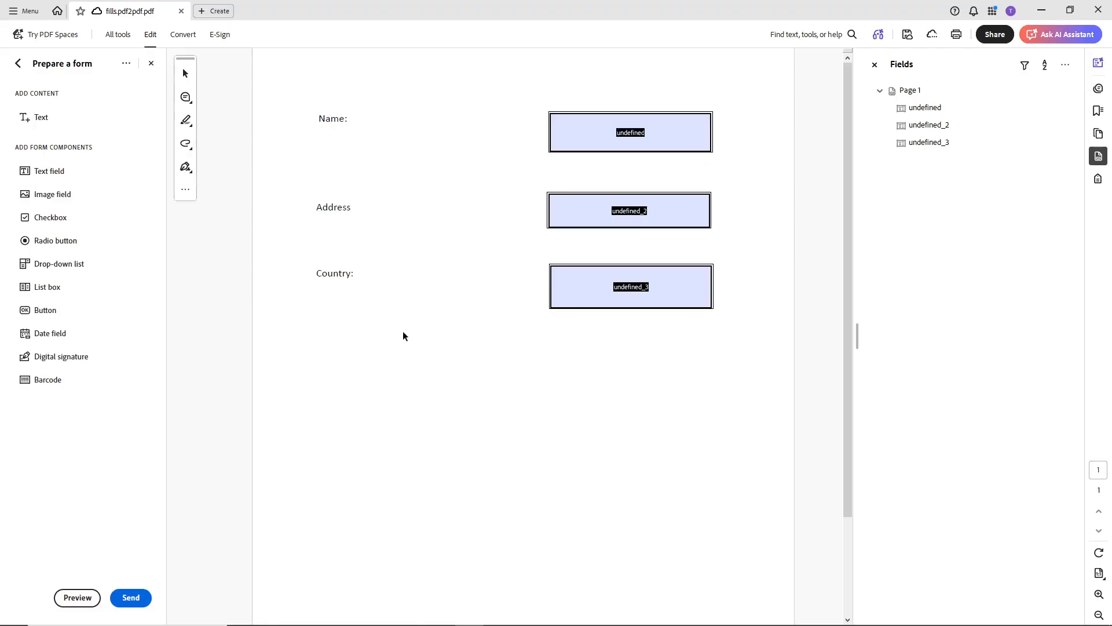
- Add a button field below the Country box and enlarge it to nearly that box's width and height
{"action": "left_click", "coordinate": [39, 315]}
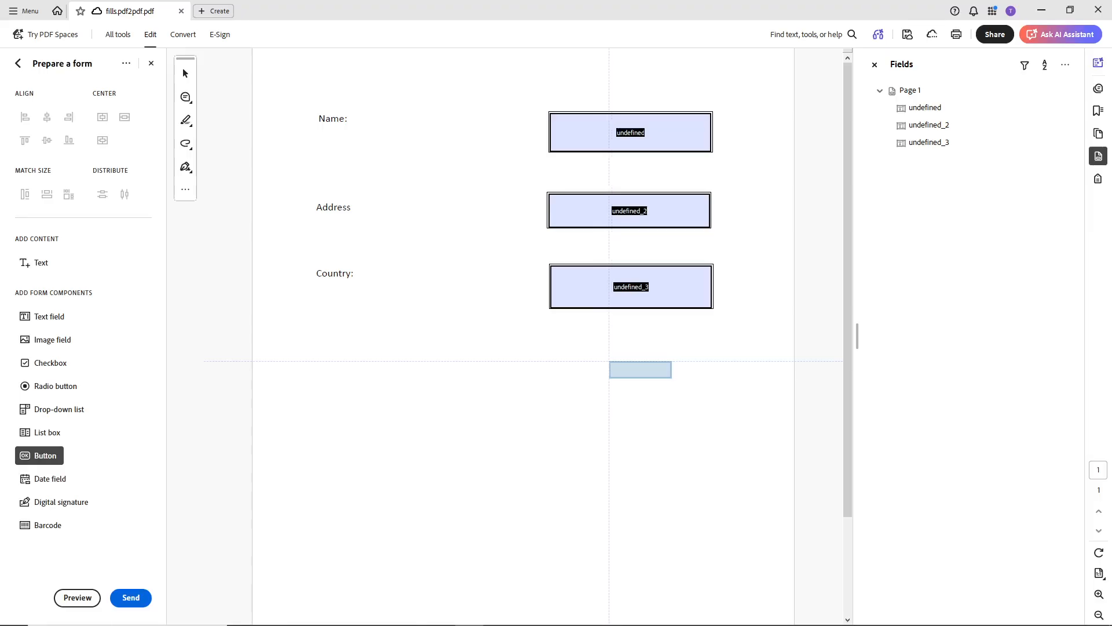
{"action": "left_click", "coordinate": [610, 361]}
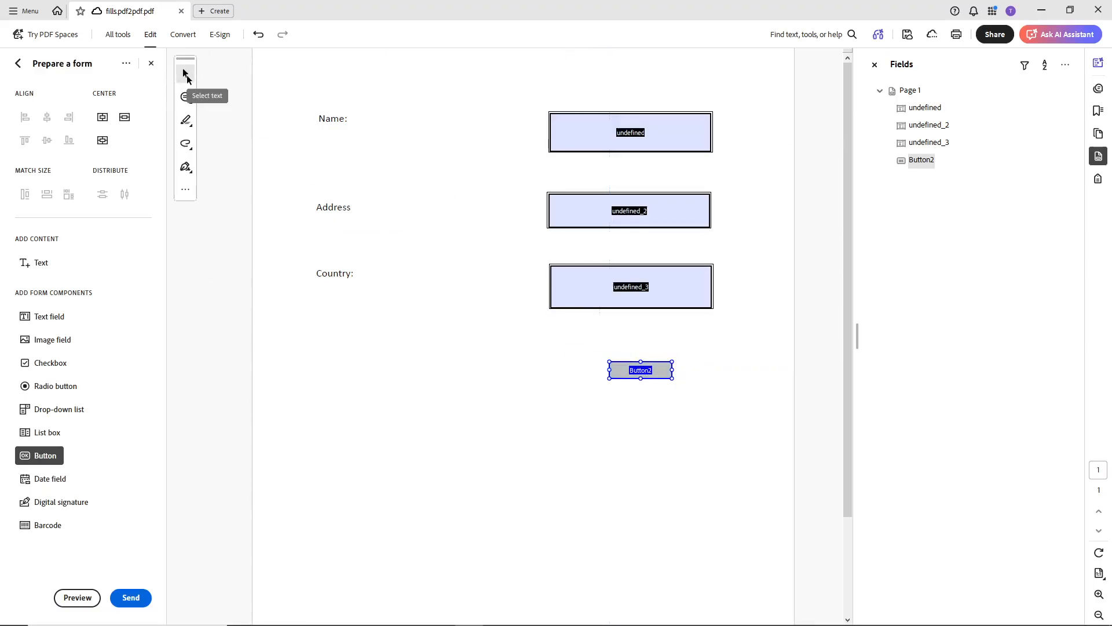
{"action": "left_click", "coordinate": [186, 75]}
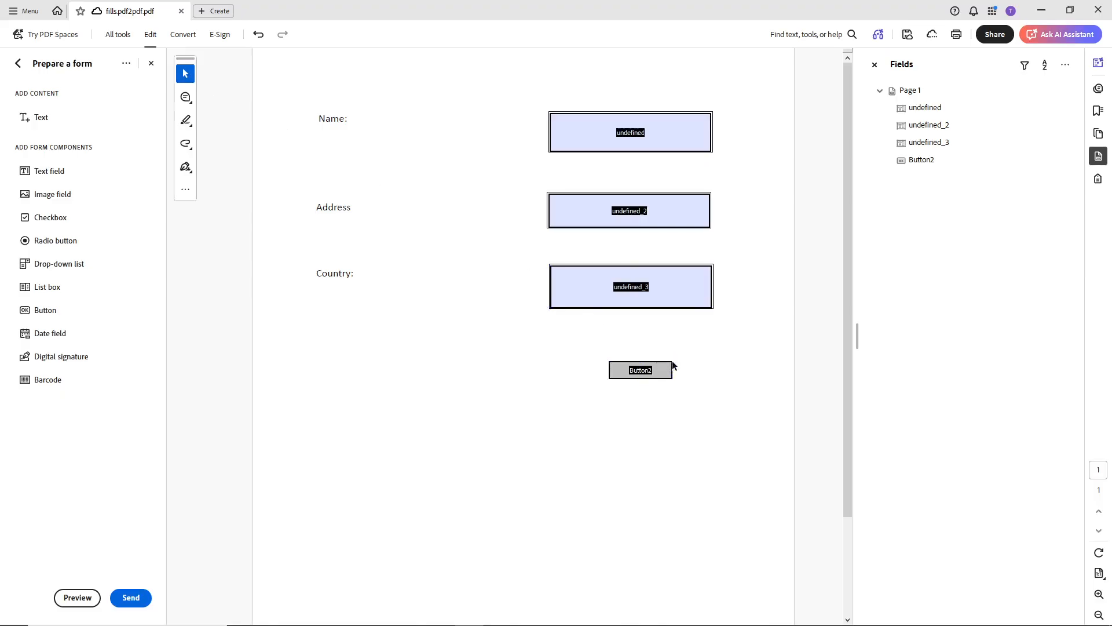
{"action": "left_click_drag", "start_coordinate": [672, 360], "coordinate": [709, 340]}
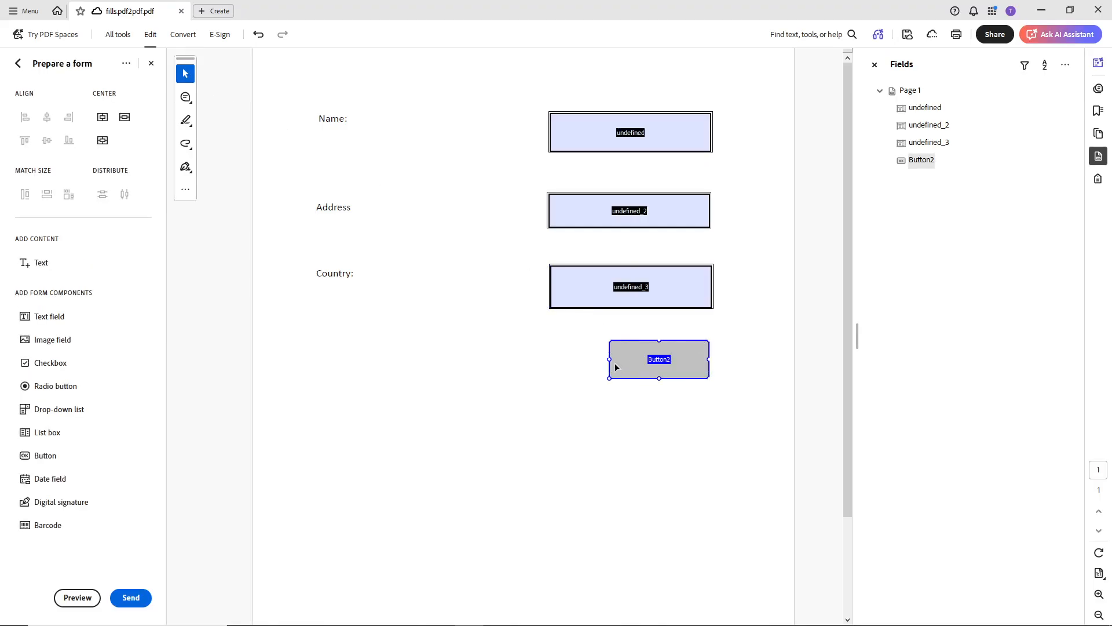
{"action": "left_click_drag", "start_coordinate": [610, 359], "coordinate": [563, 359]}
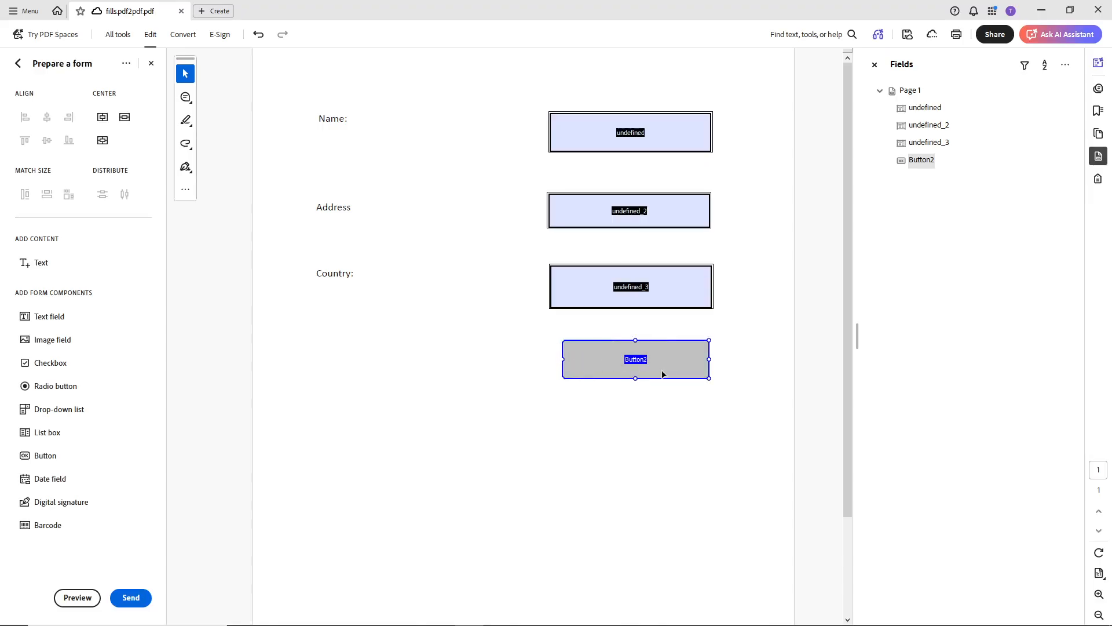
{"action": "left_click_drag", "start_coordinate": [635, 380], "coordinate": [636, 383]}
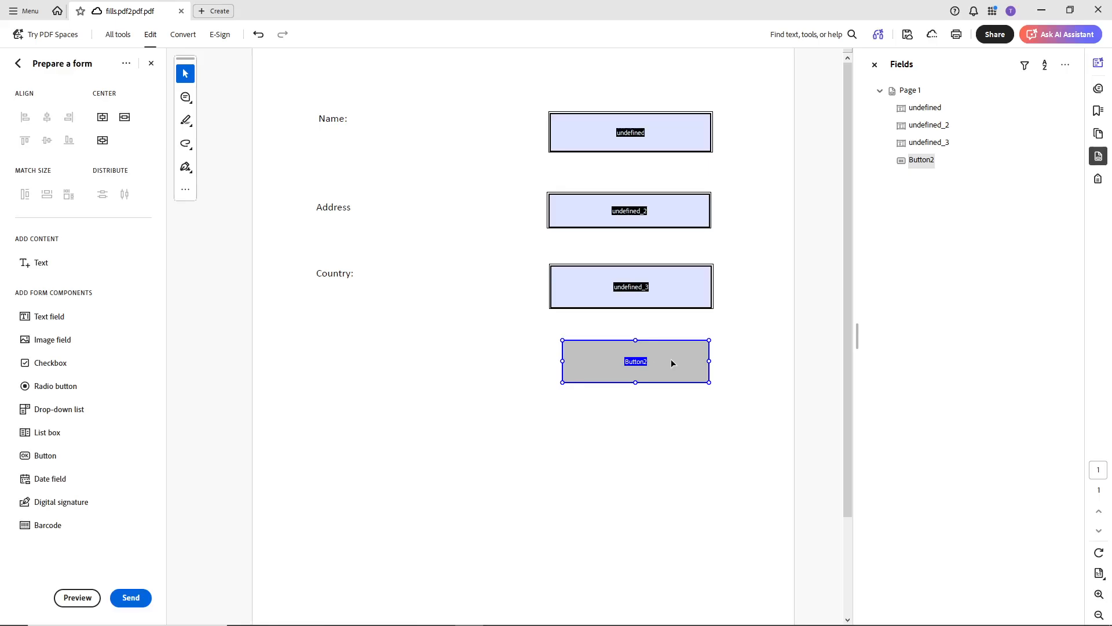
- Open the new button's properties and set its label to "Reset"
{"action": "right_click", "coordinate": [653, 355]}
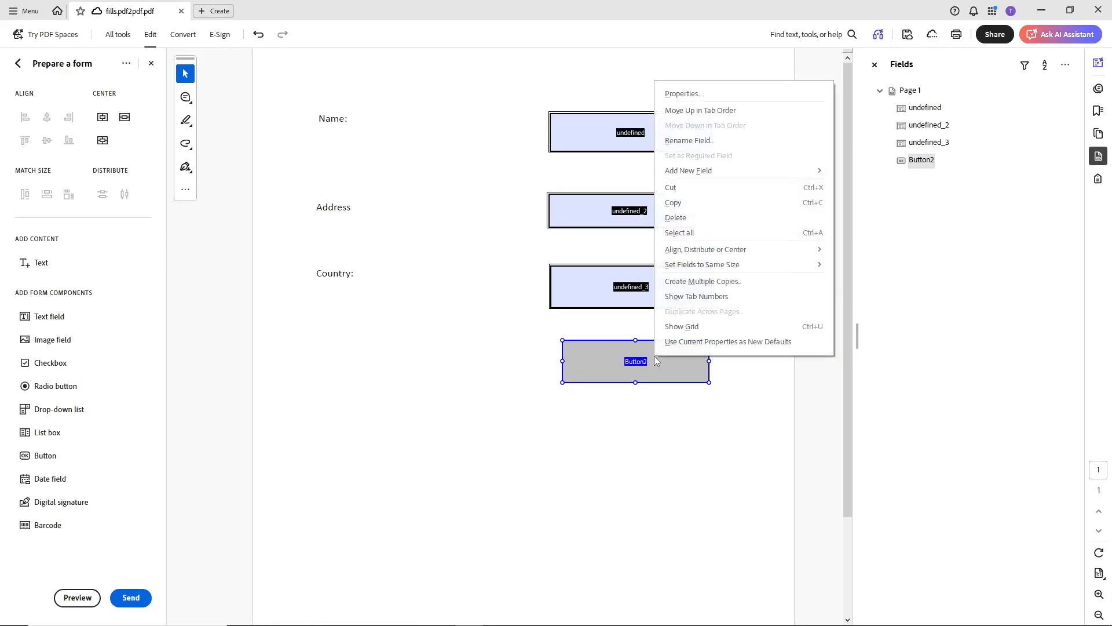
{"action": "left_click", "coordinate": [686, 94]}
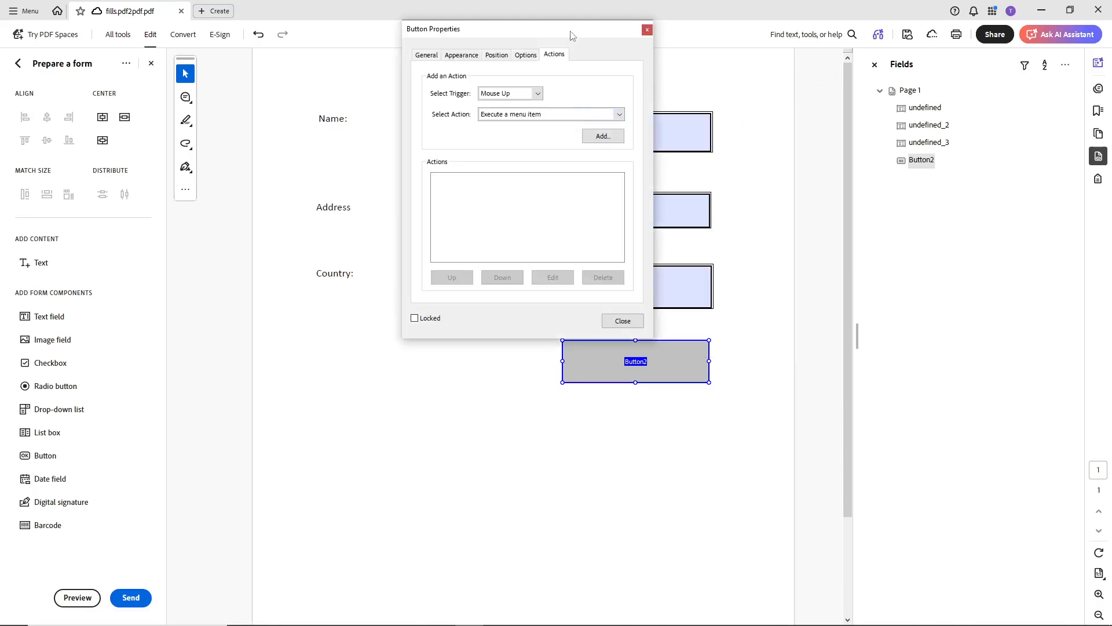
{"action": "left_click_drag", "start_coordinate": [572, 31], "coordinate": [574, 70]}
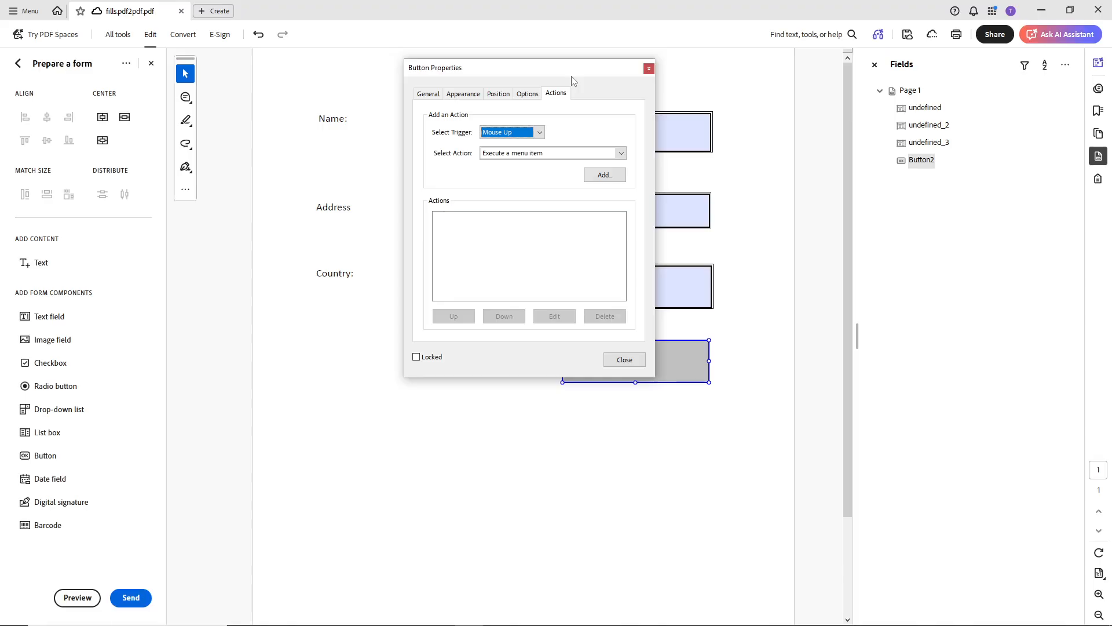
{"action": "left_click", "coordinate": [528, 99]}
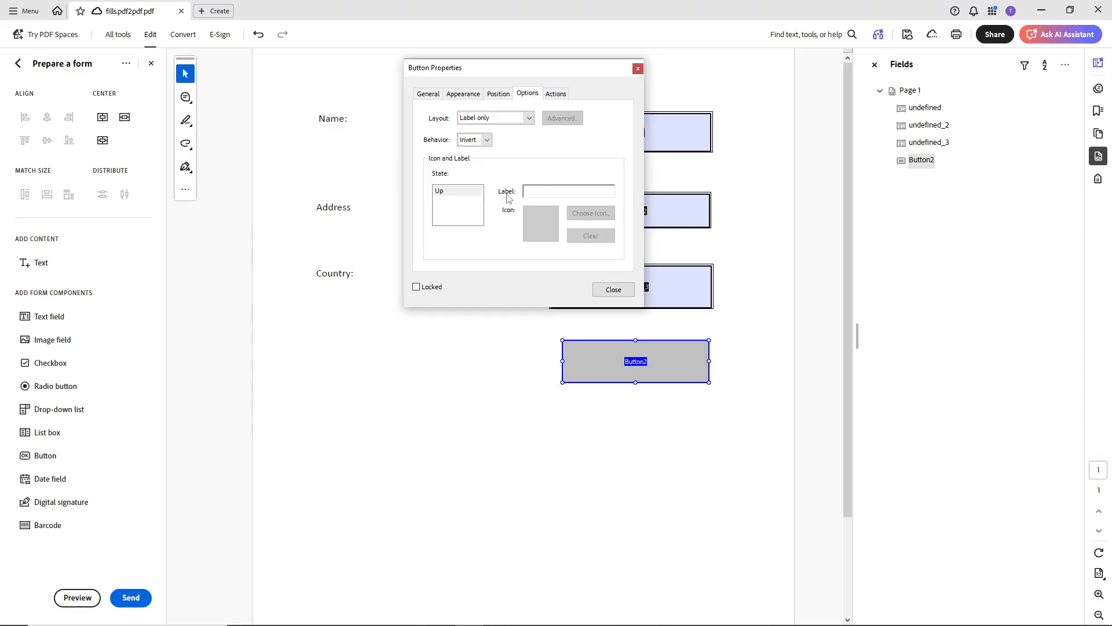
{"action": "left_click", "coordinate": [537, 192]}
{"action": "type", "text": "Reset"}
{"action": "left_click_drag", "start_coordinate": [571, 69], "coordinate": [463, 98]}
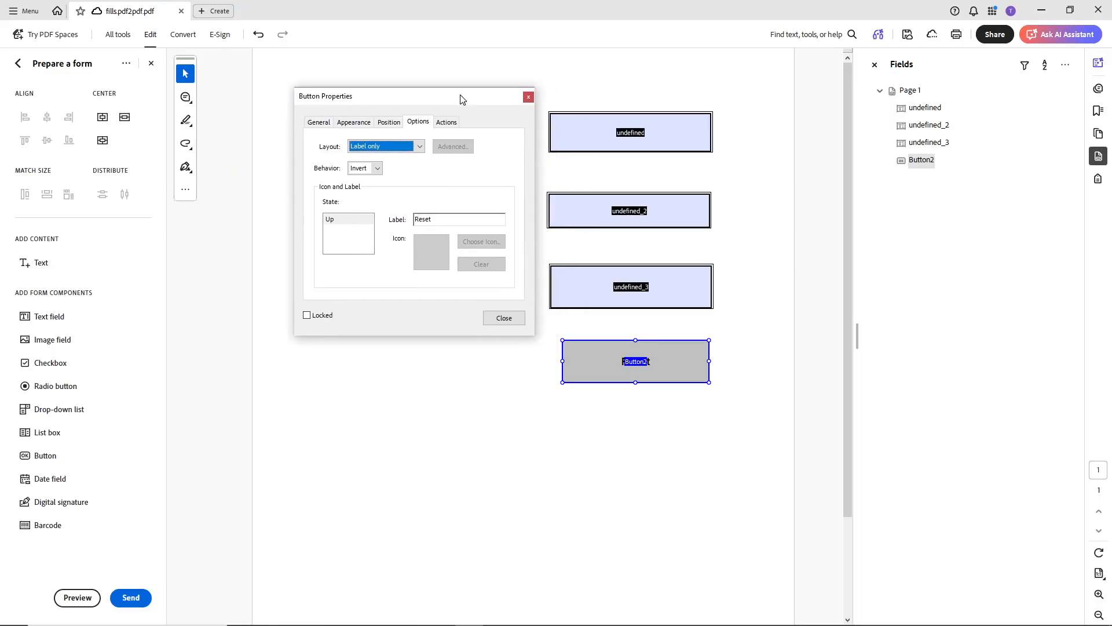
- Add a "Reset a form" action to the button with the Mouse Up trigger
{"action": "left_click", "coordinate": [450, 128]}
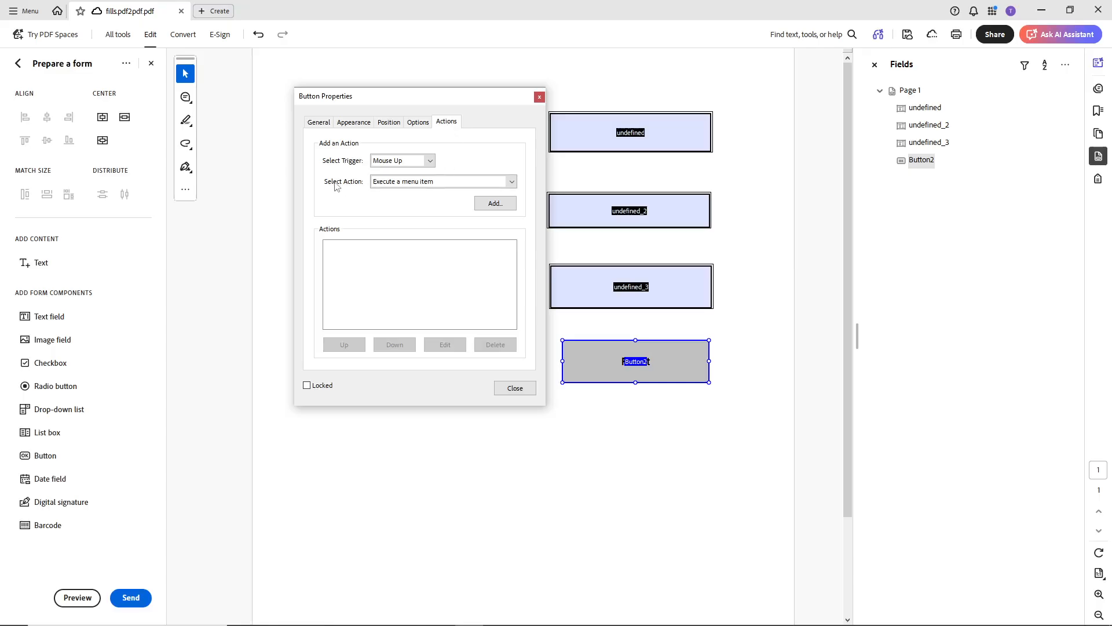
{"action": "left_click", "coordinate": [512, 183]}
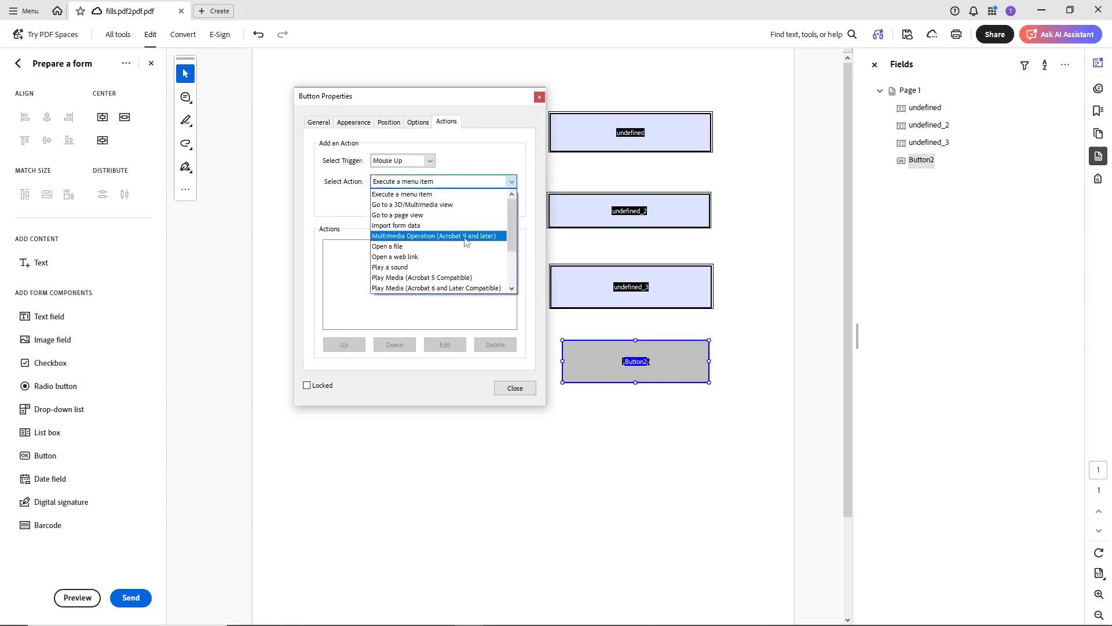
{"action": "scroll", "coordinate": [465, 243], "scroll_direction": "down", "scroll_amount": 1}
{"action": "scroll", "coordinate": [466, 242], "scroll_direction": "down", "scroll_amount": 1}
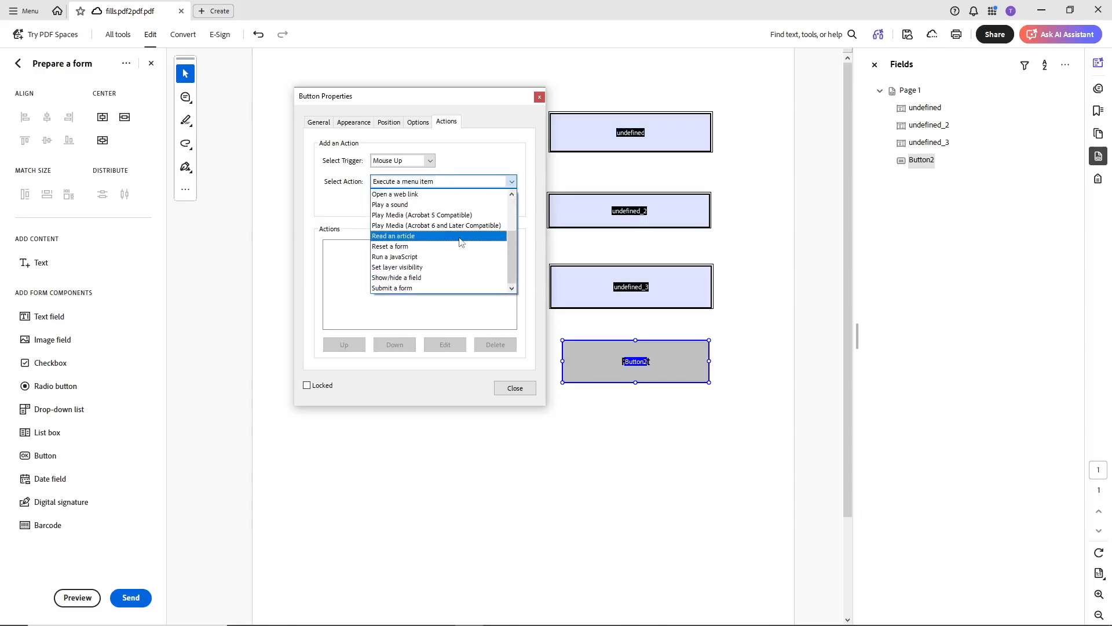
{"action": "left_click", "coordinate": [414, 249]}
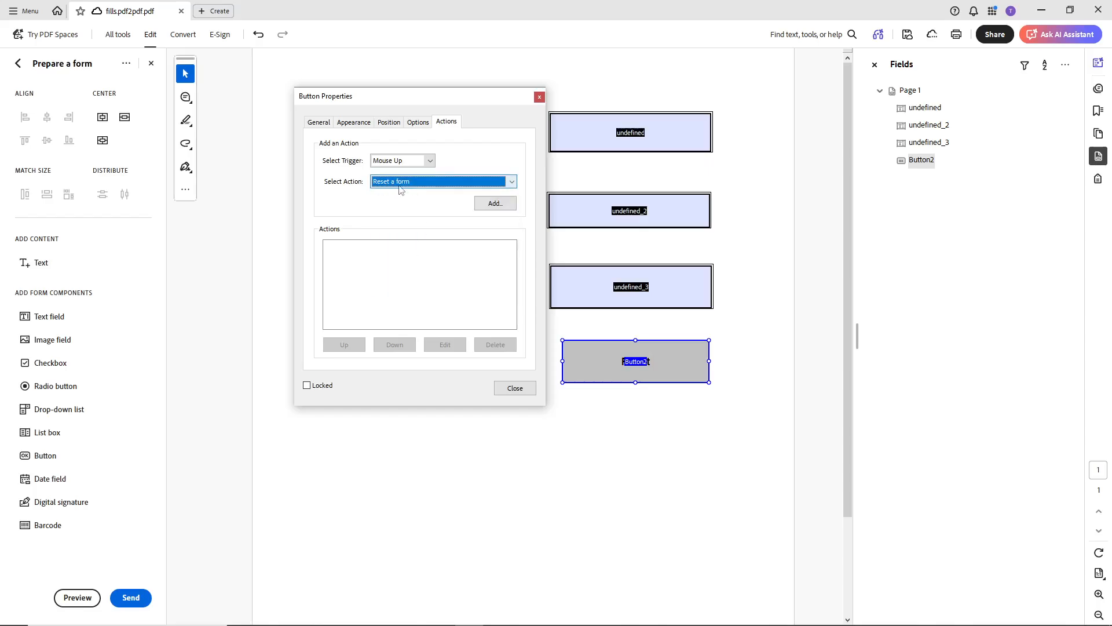
{"action": "left_click", "coordinate": [490, 208]}
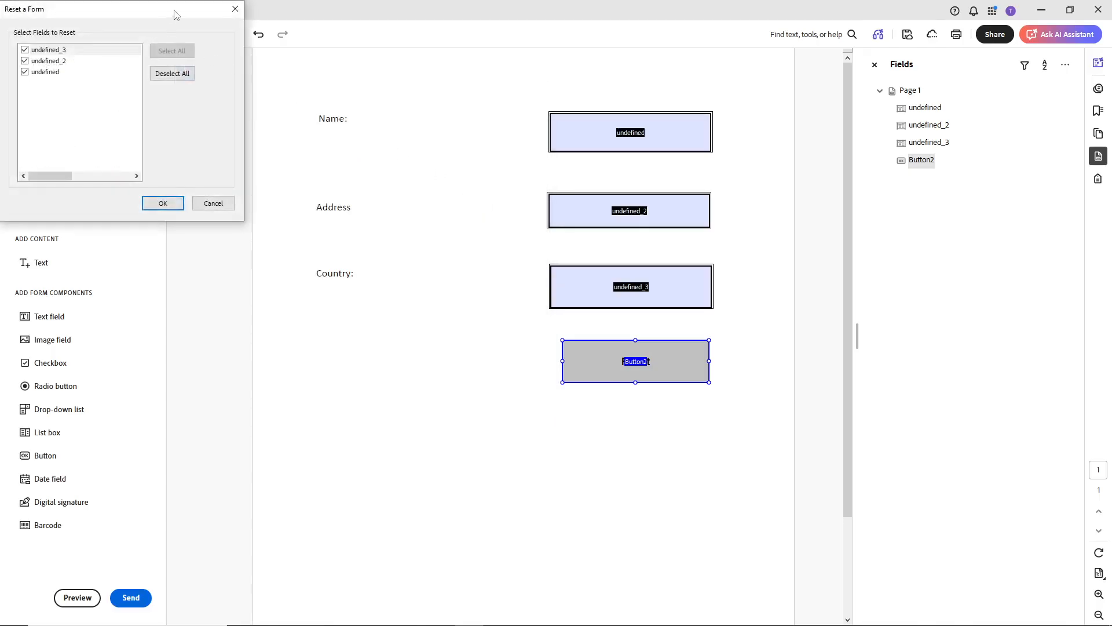
- Include all three text fields in the reset, confirm the action and close the button properties
{"action": "left_click_drag", "start_coordinate": [174, 12], "coordinate": [449, 157]}
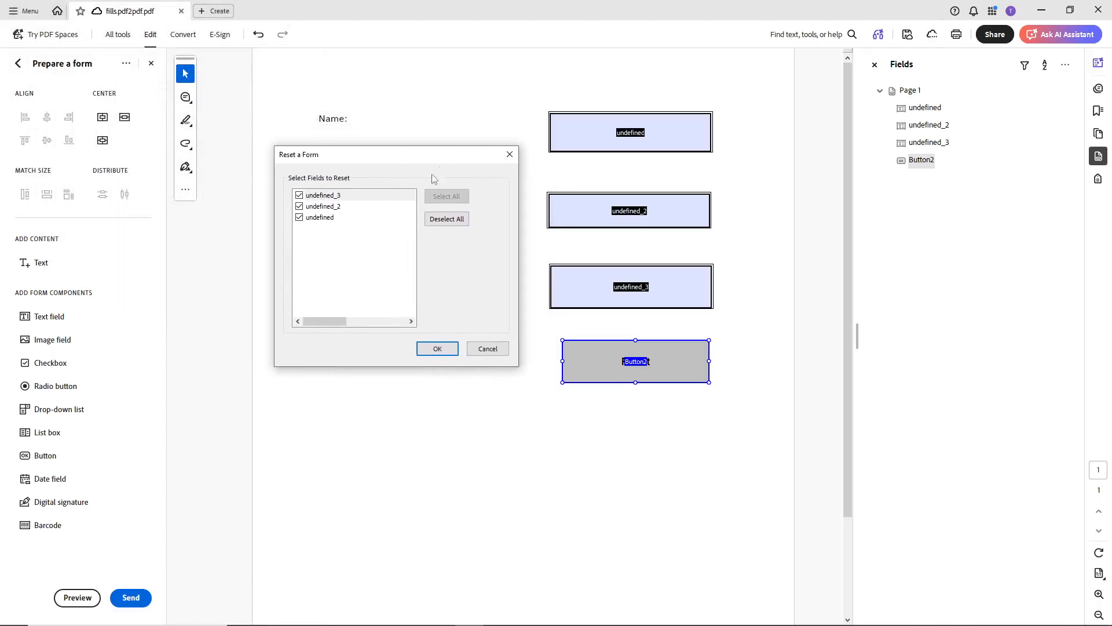
{"action": "left_click", "coordinate": [300, 219]}
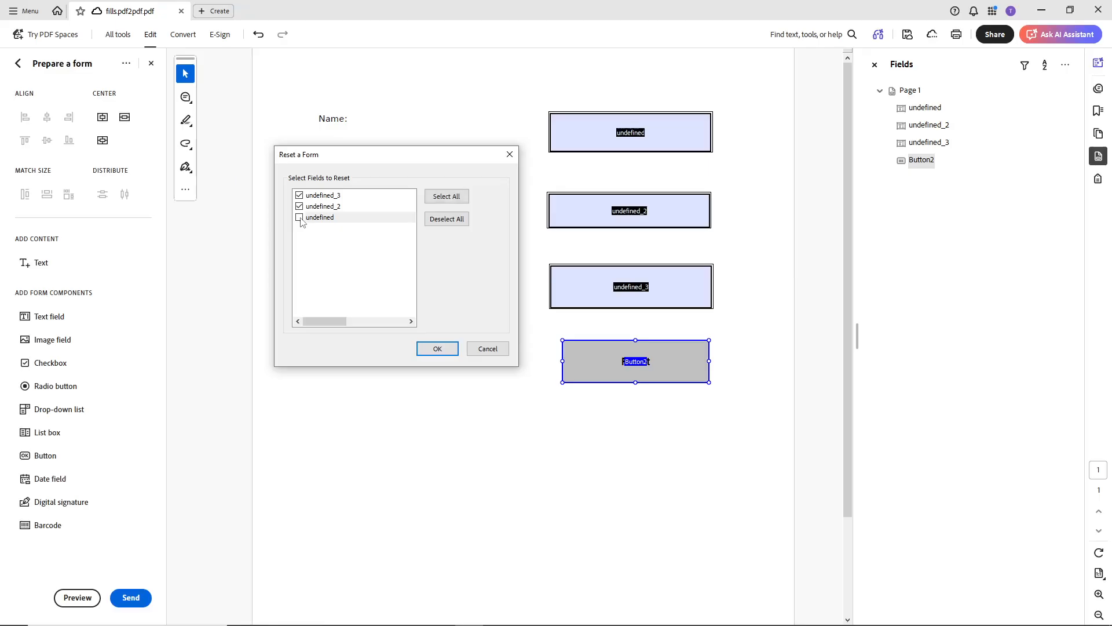
{"action": "left_click", "coordinate": [300, 219]}
{"action": "left_click", "coordinate": [438, 349]}
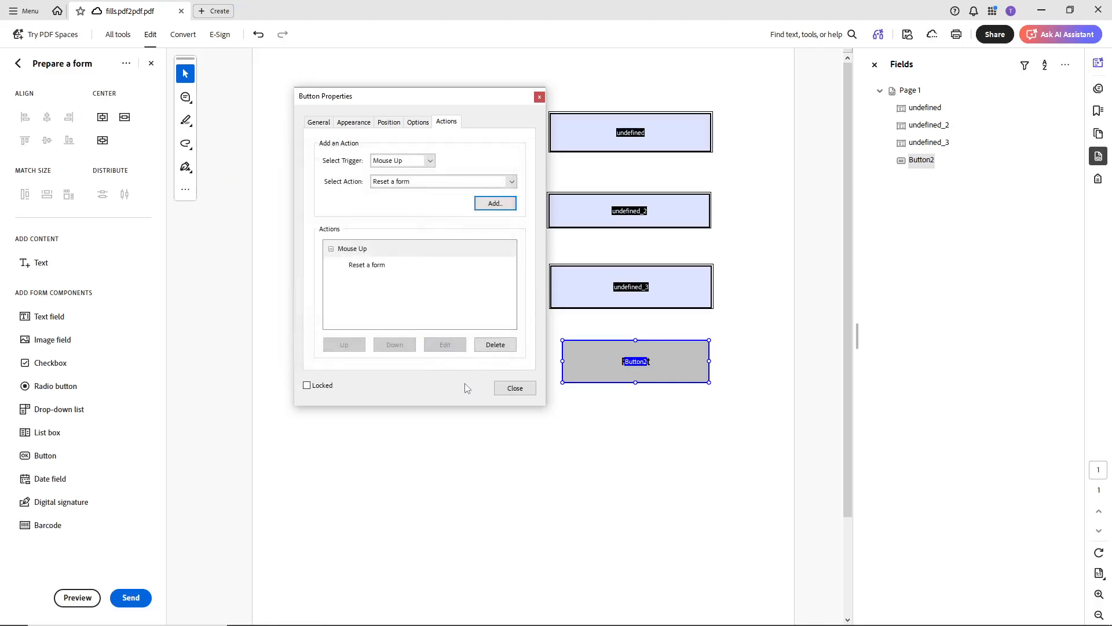
{"action": "left_click", "coordinate": [504, 394]}
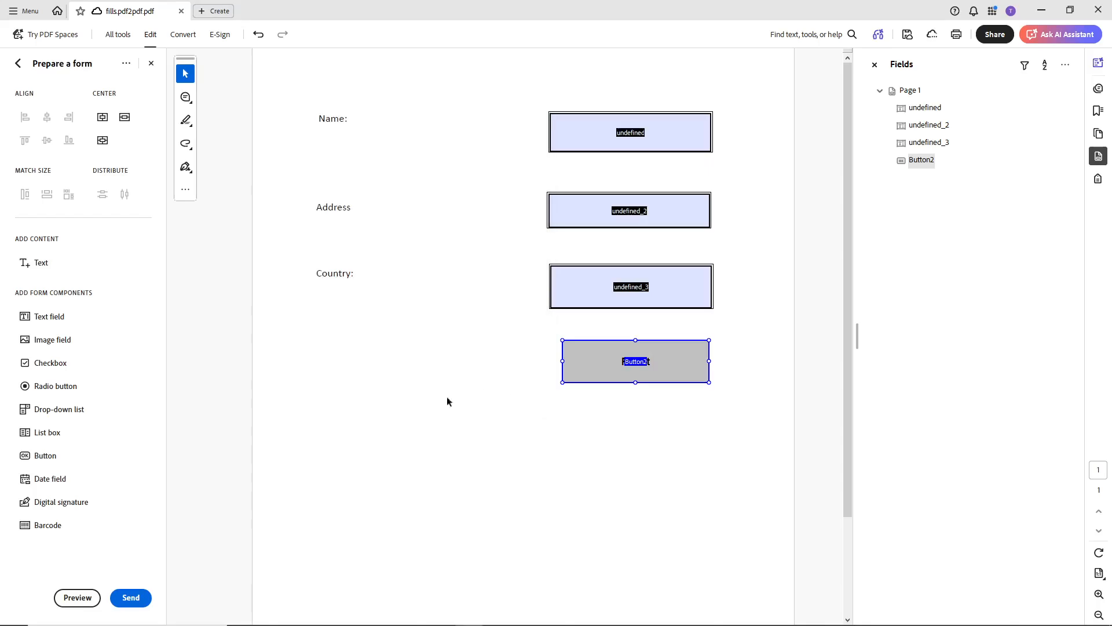
- Preview the form, enter "text here" in the Name, Address and Country fields, and test the Reset button
{"action": "left_click", "coordinate": [74, 604]}
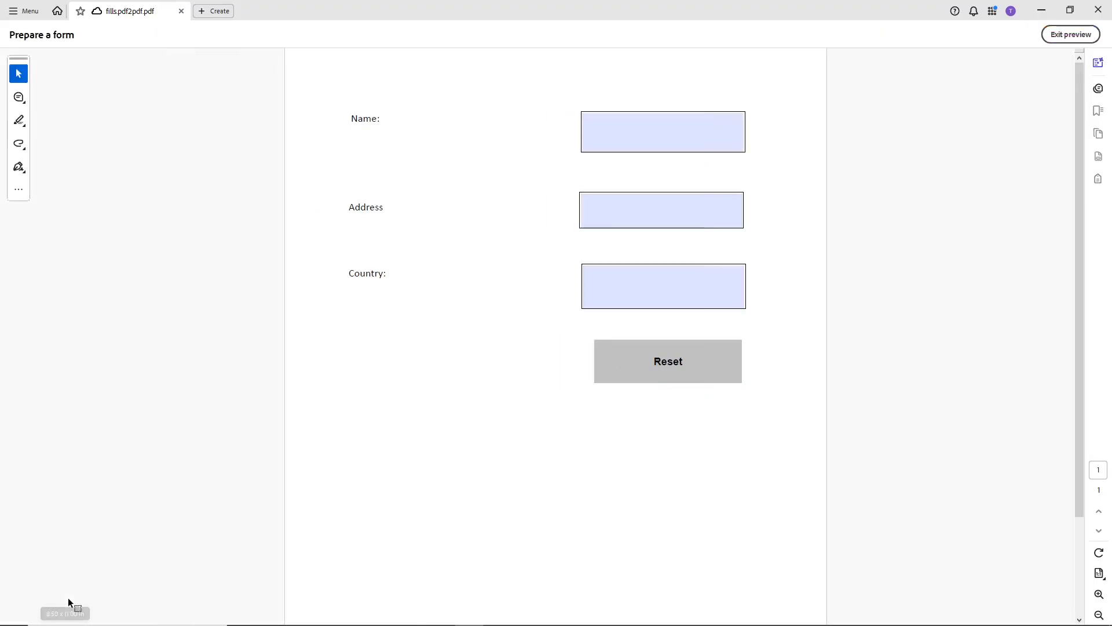
{"action": "left_click", "coordinate": [618, 131]}
{"action": "type", "text": "text here"}
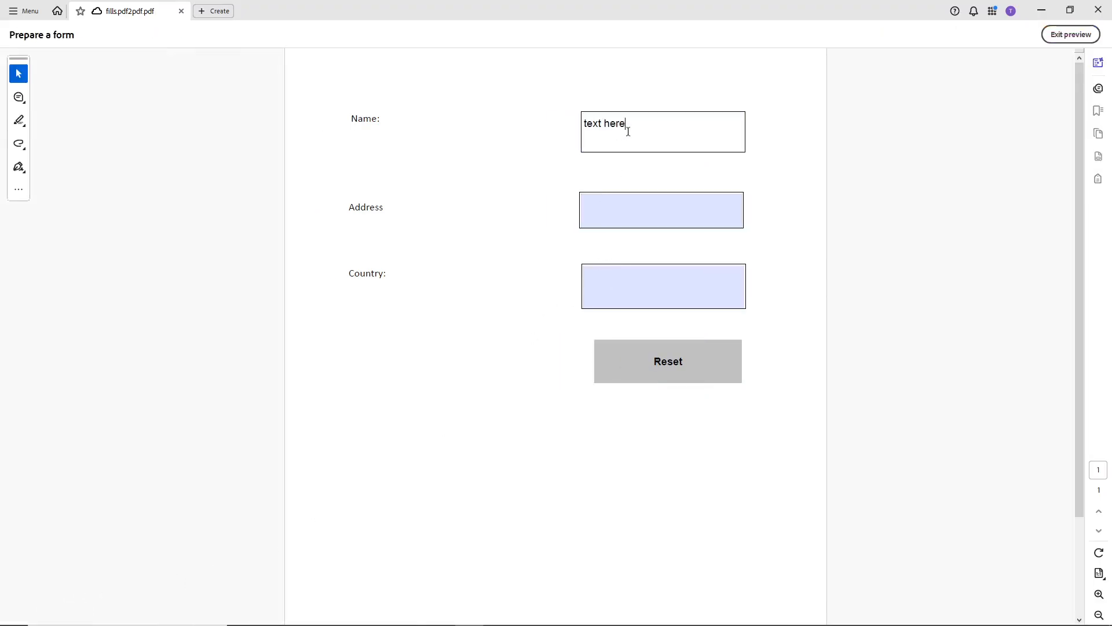
{"action": "left_click", "coordinate": [630, 211]}
{"action": "left_click", "coordinate": [643, 288]}
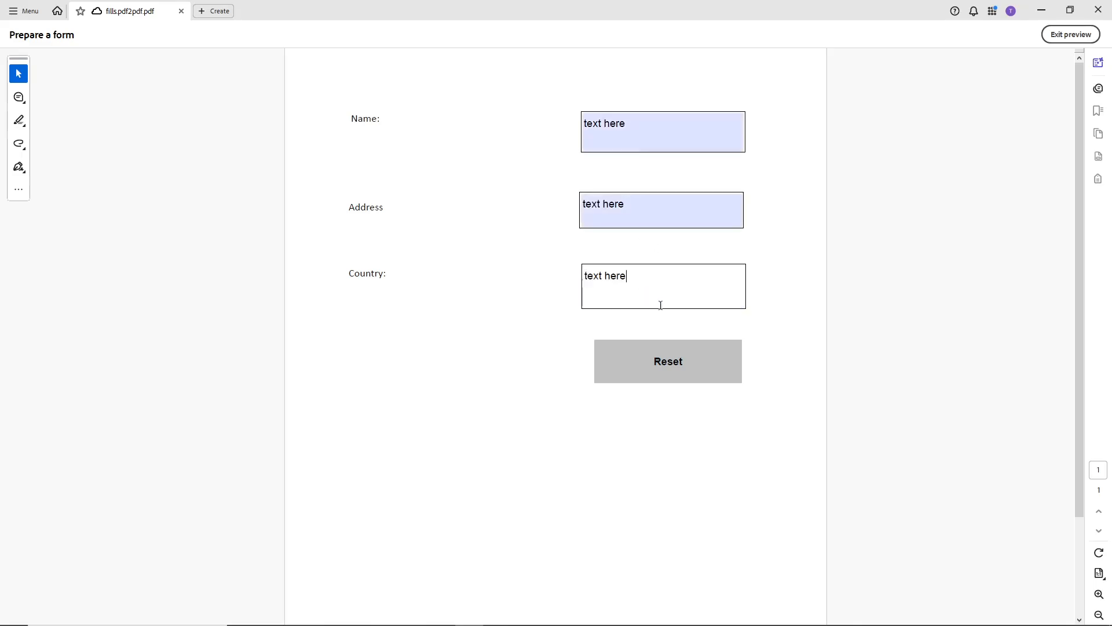
{"action": "left_click", "coordinate": [665, 375]}
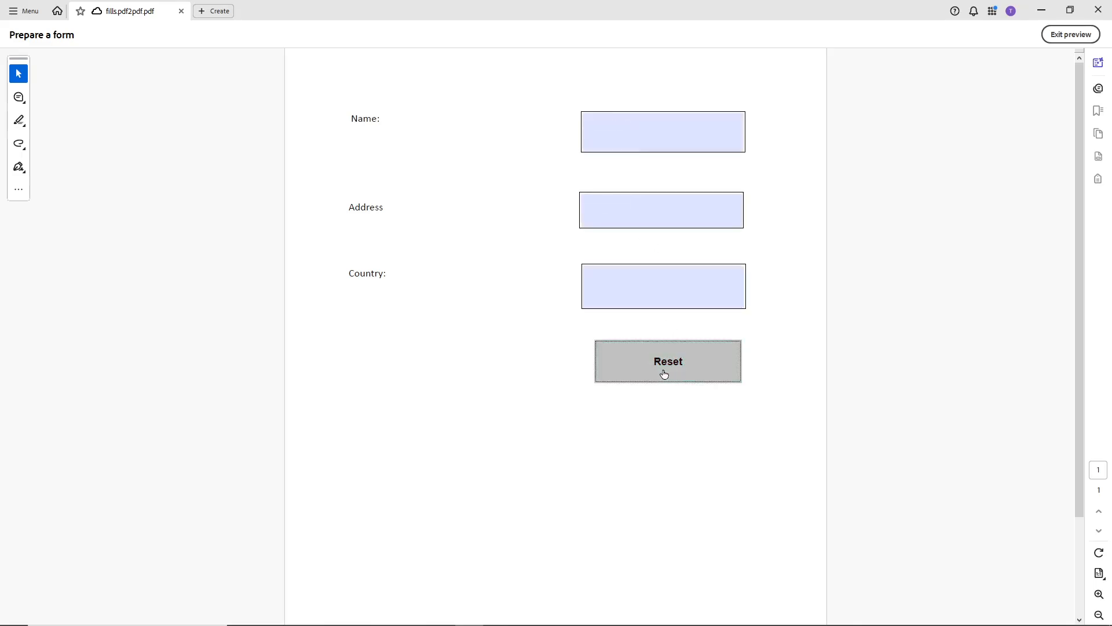
- Refill the form fields with "text here", test the Reset button again and exit the preview
{"action": "left_click", "coordinate": [613, 206]}
{"action": "type", "text": "text here"}
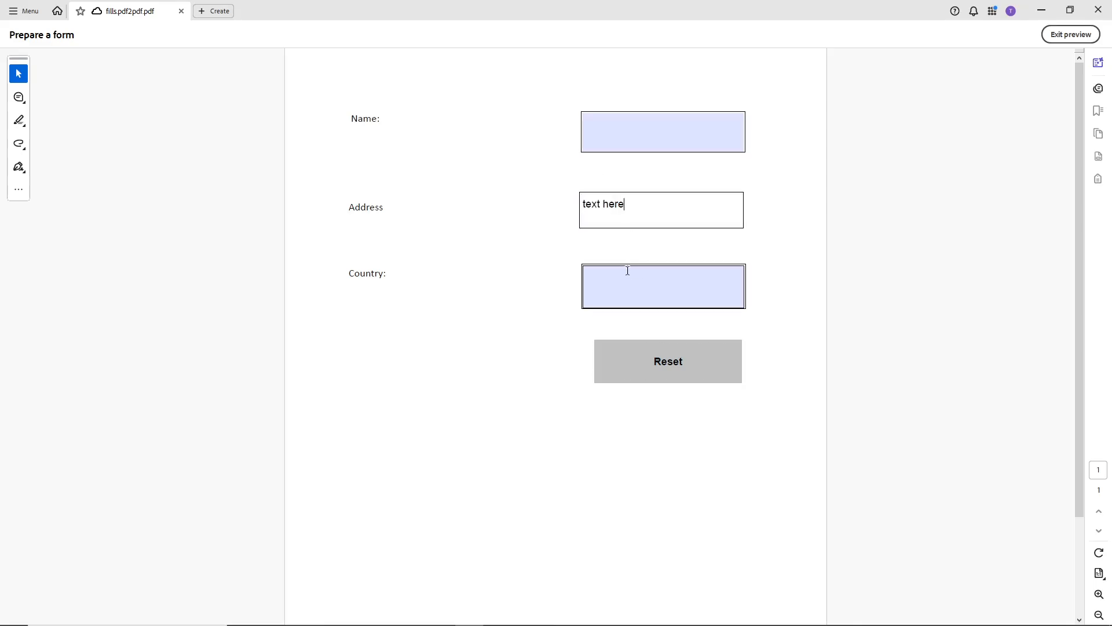
{"action": "left_click", "coordinate": [626, 273]}
{"action": "left_click", "coordinate": [612, 135]}
{"action": "left_click", "coordinate": [683, 367]}
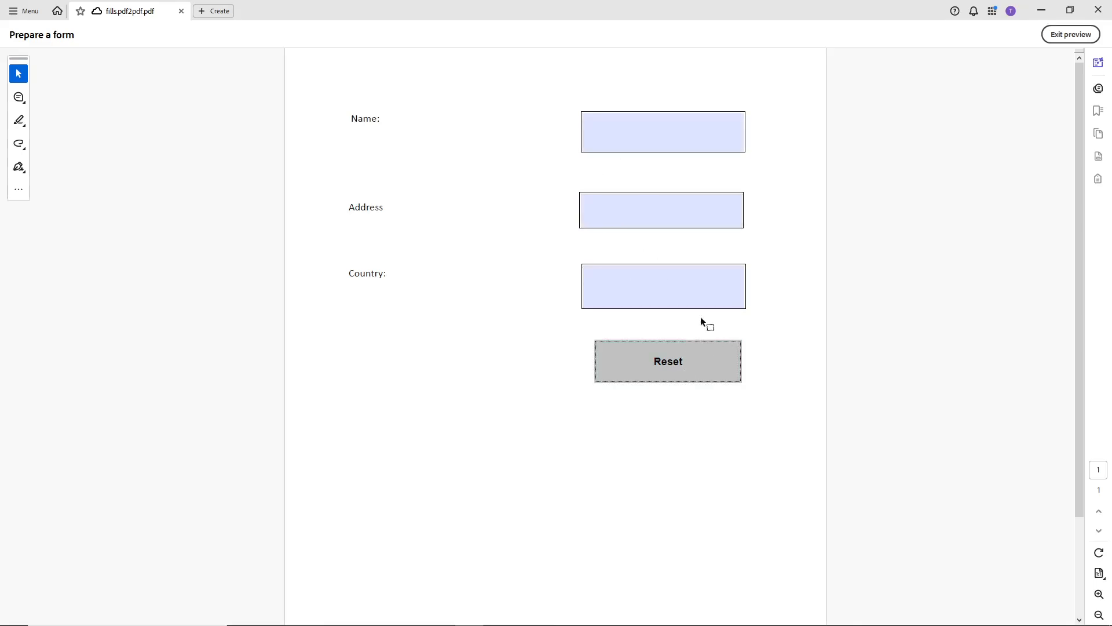
{"action": "left_click", "coordinate": [1063, 41]}
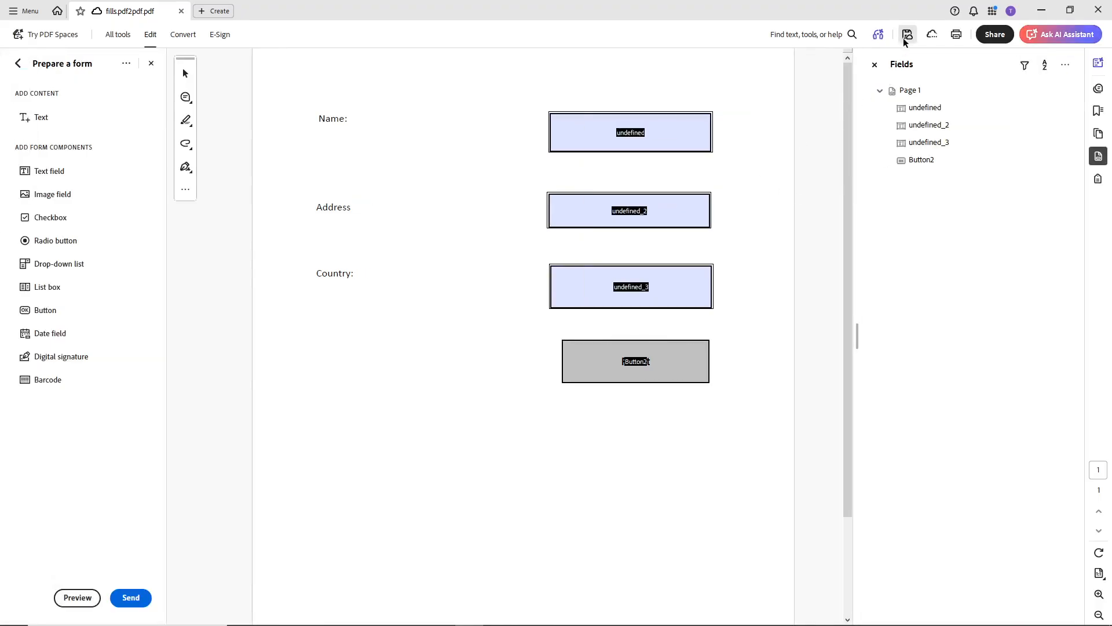